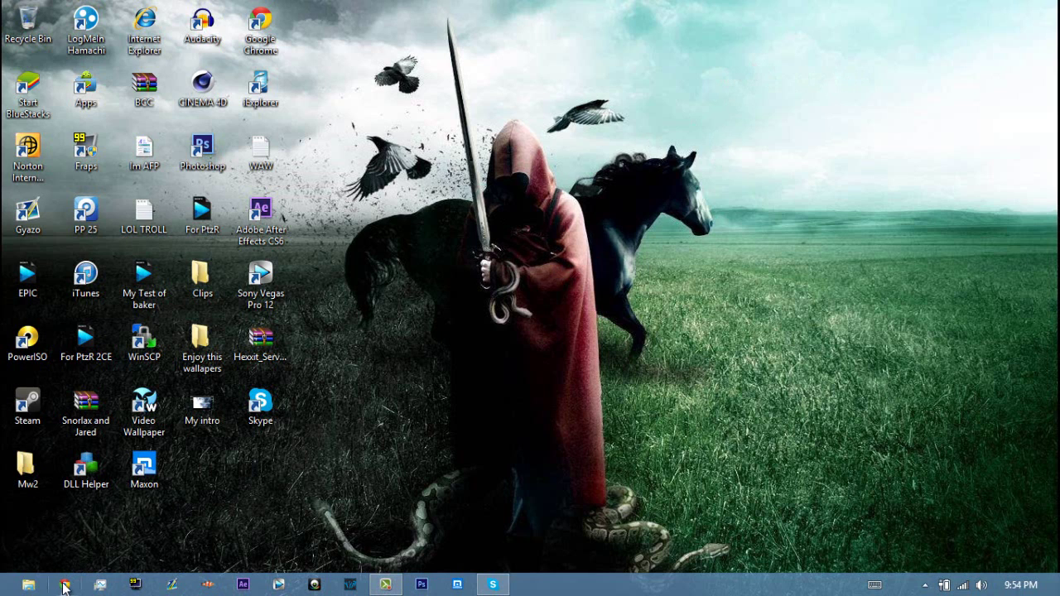
- Search Google for "start menu 8" in Chrome and open the IObit Start Menu 8 free download result
left_click(64, 586)
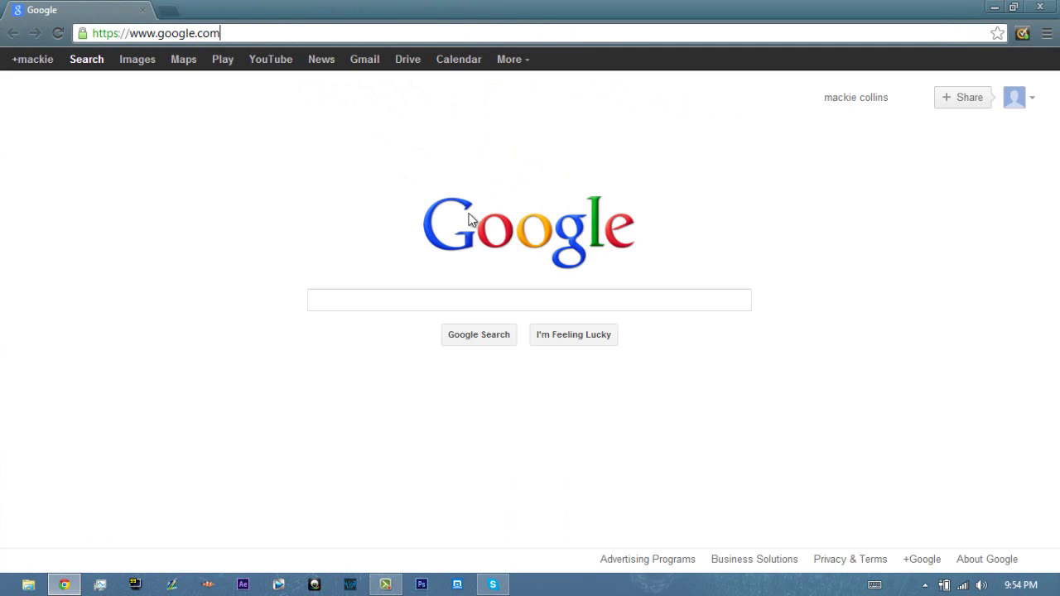
left_click(422, 296)
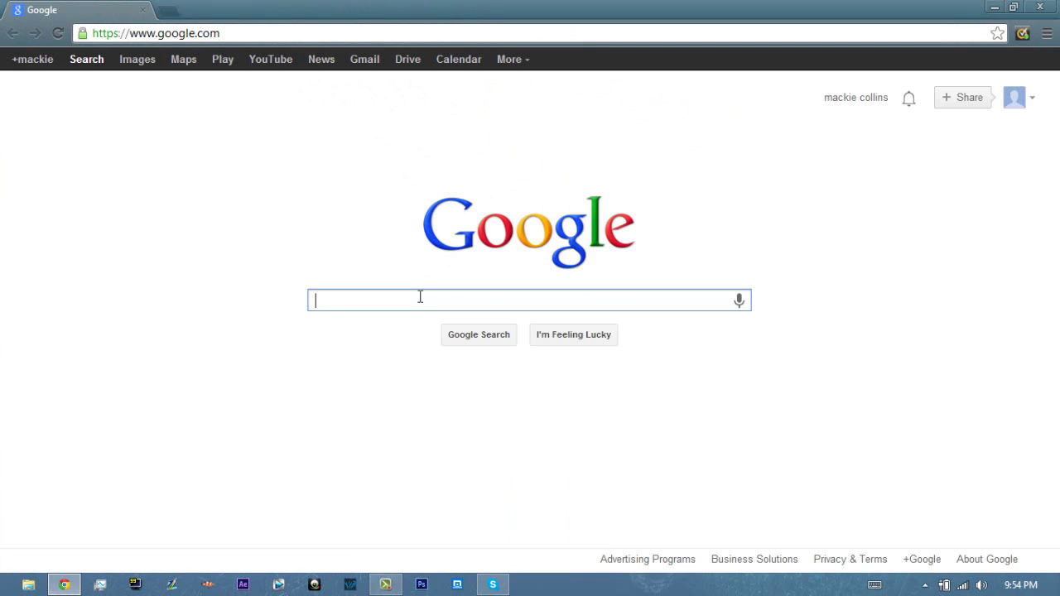
type("sa")
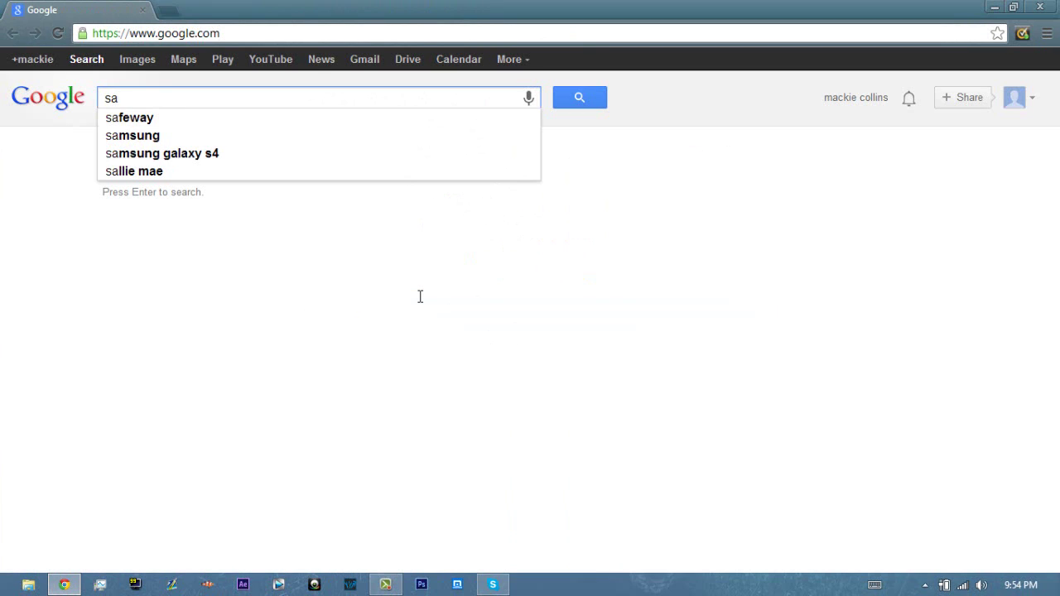
key("BackSpace")
type("t")
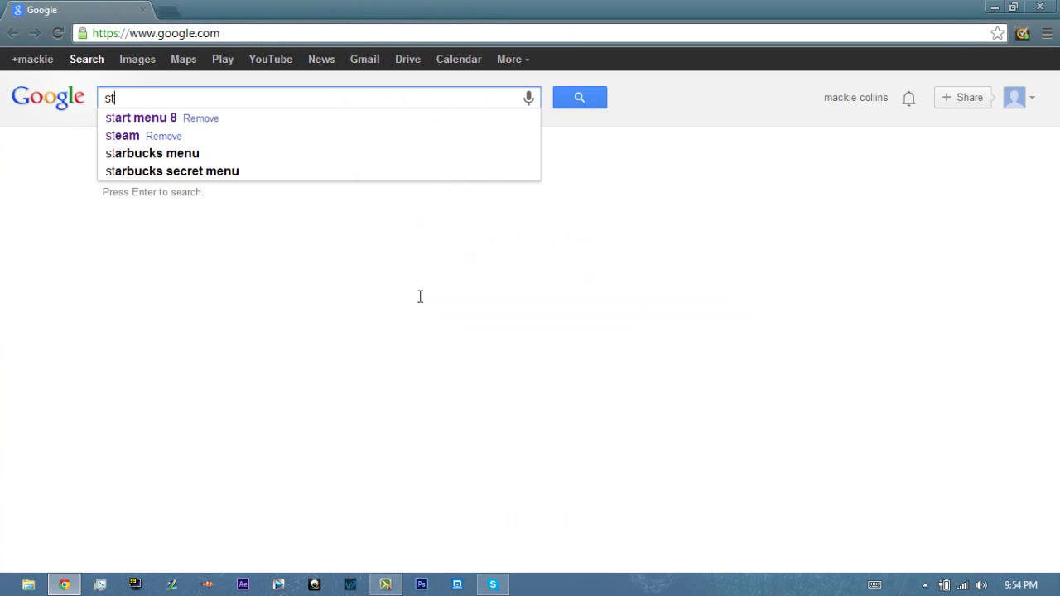
type("art")
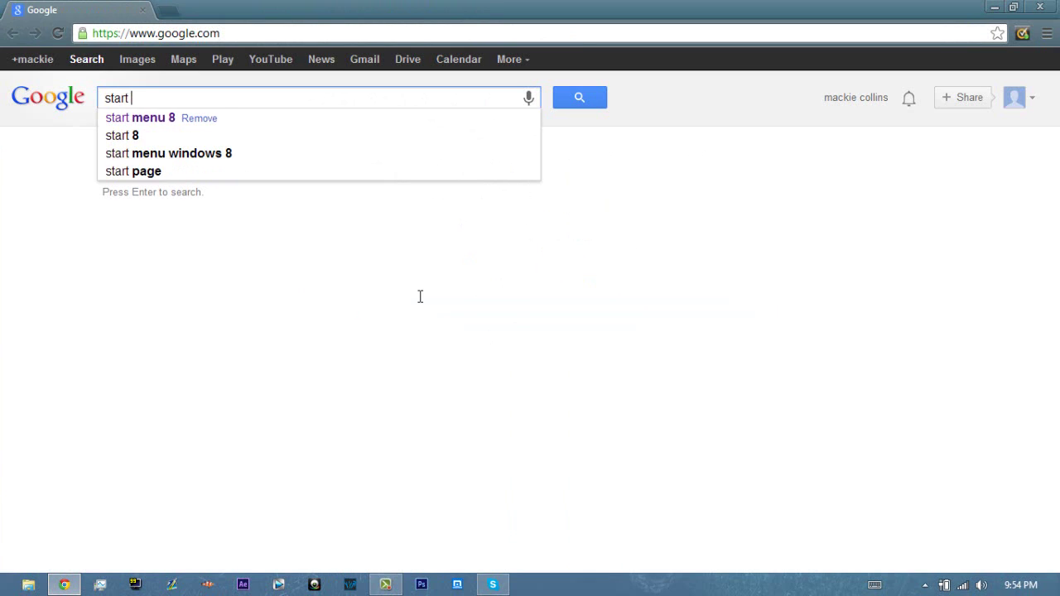
left_click(127, 118)
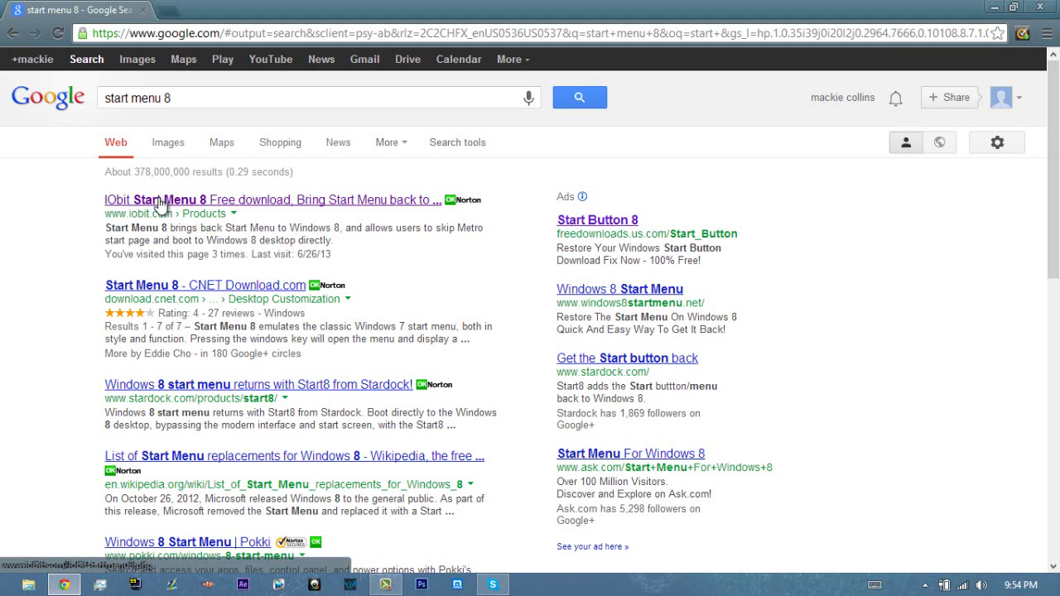
left_click(159, 203)
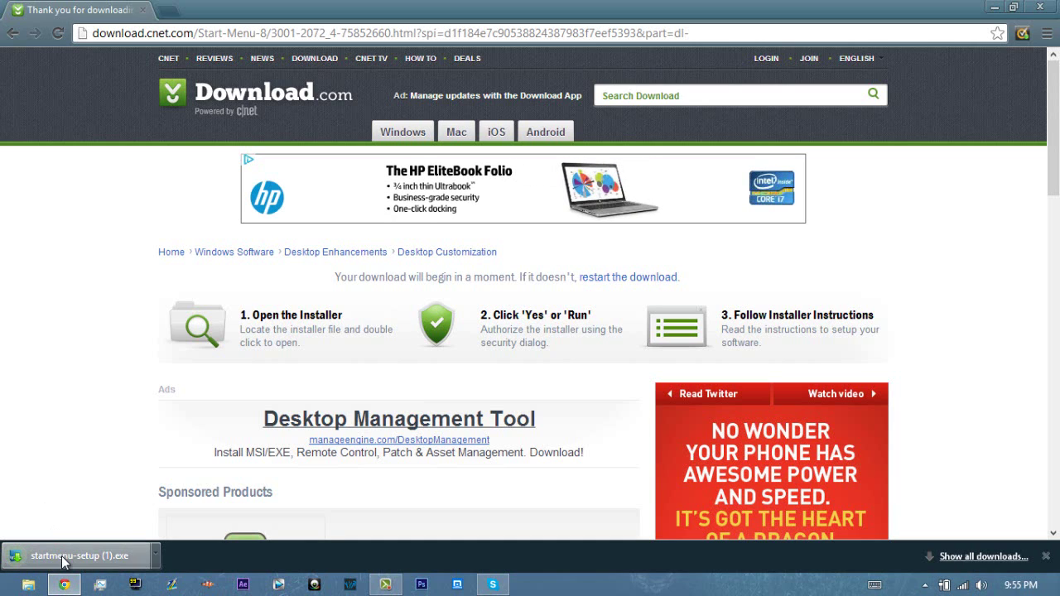
- Run the downloaded startmenu-setup (1).exe and complete the Start Menu 8 setup wizard
mouse_move(62, 557)
left_mouse_down()
mouse_move(63, 565)
mouse_move(60, 557)
left_mouse_up()
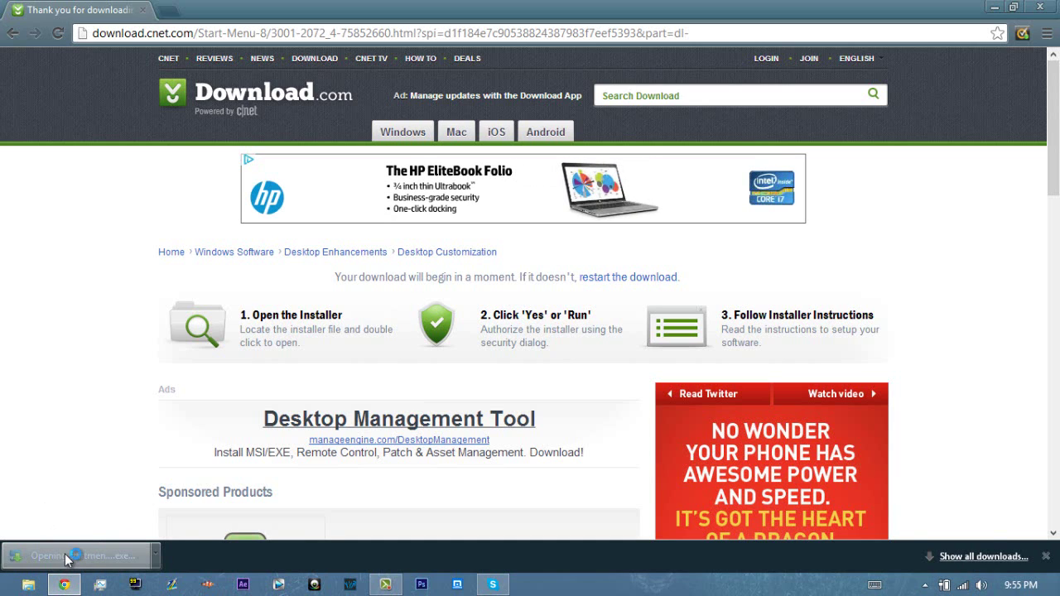
left_click(994, 6)
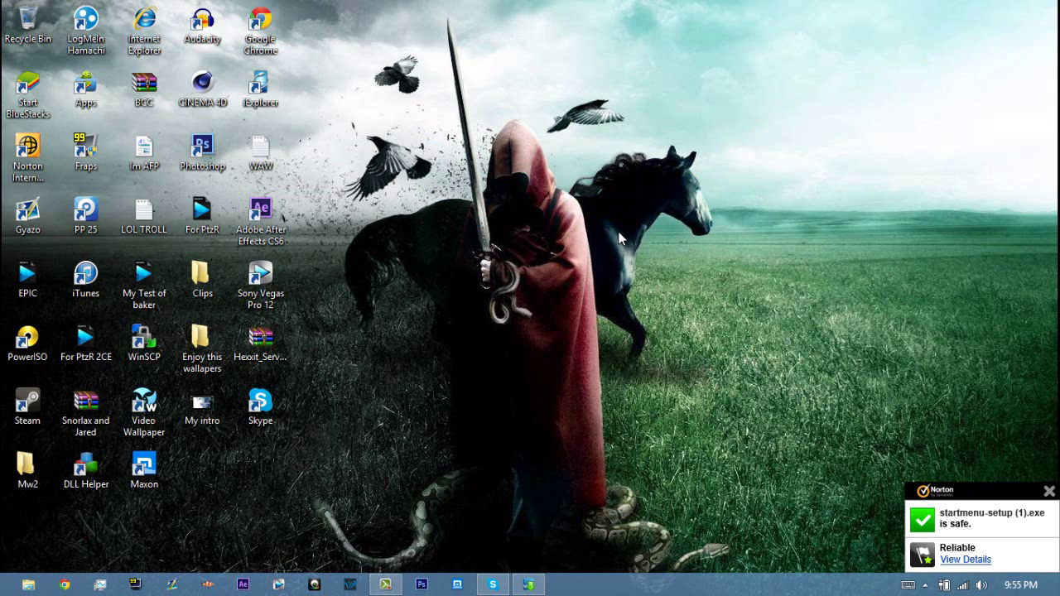
left_click(530, 584)
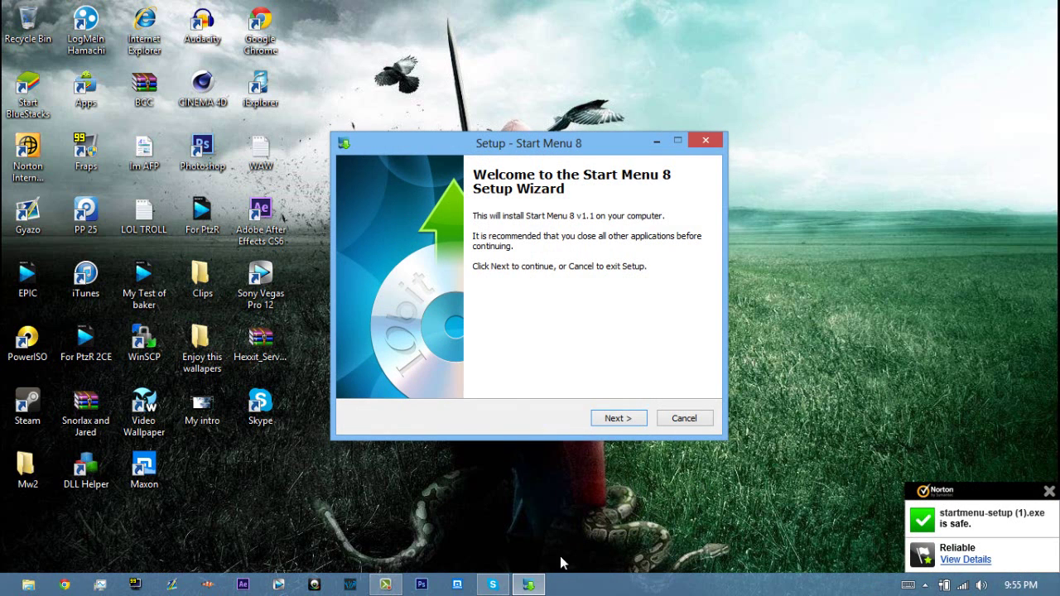
left_click(612, 421)
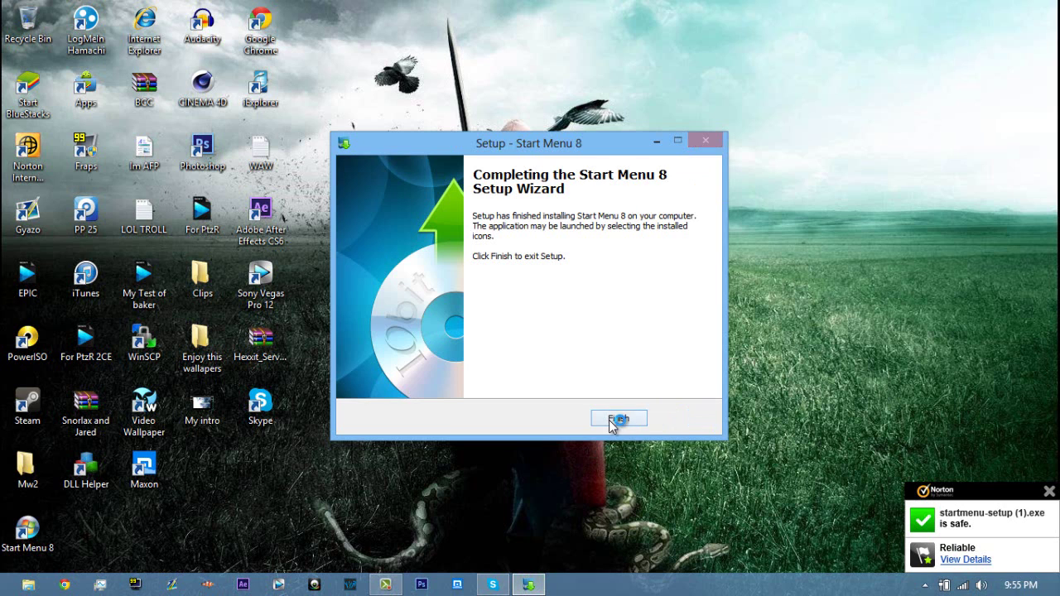
left_click(611, 421)
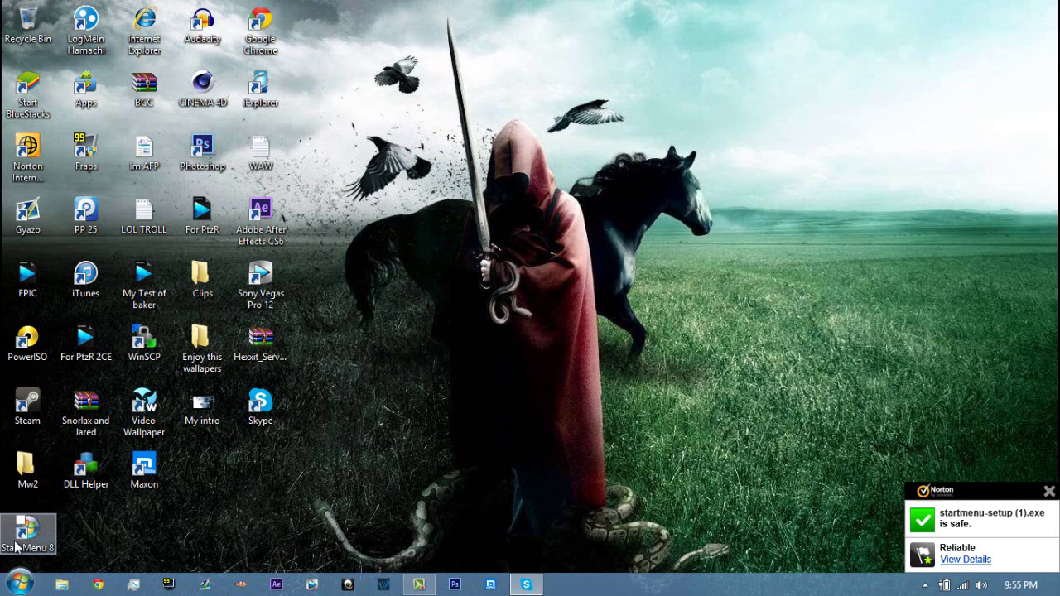
- Delete the Start Menu 8 shortcut from the desktop
left_click_drag(37, 538, 447, 474)
left_click(611, 396)
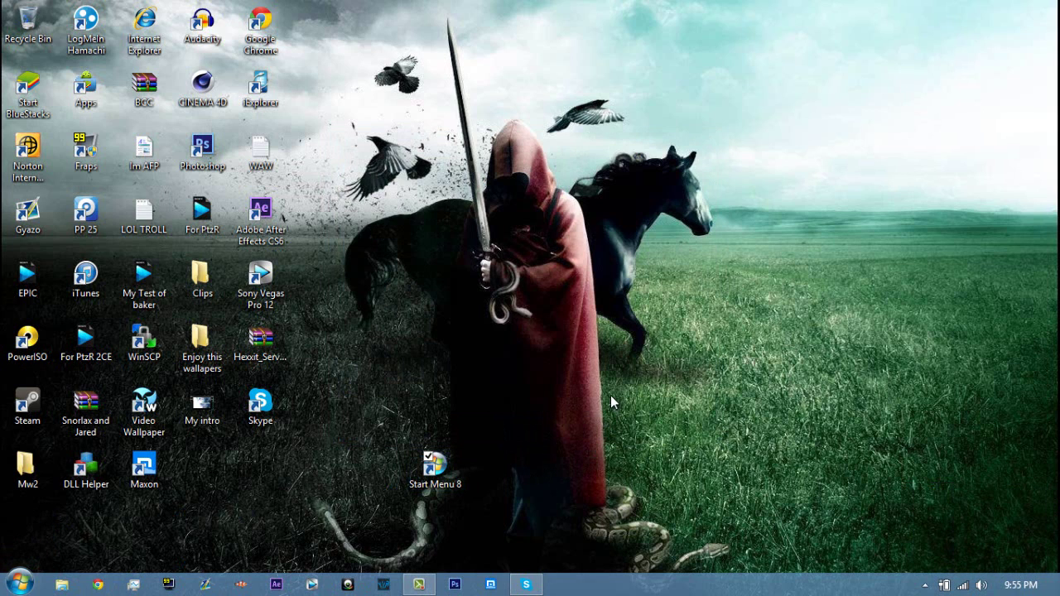
key("super")
left_click(617, 398)
right_click(434, 470)
left_click(258, 407)
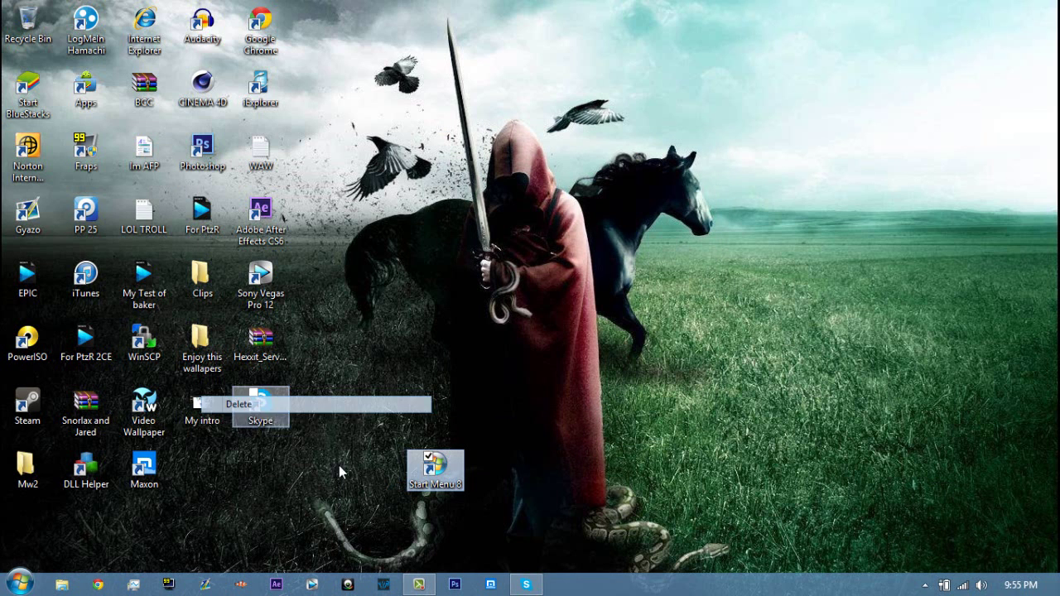
- Take a brief look at the new start menu and open the Start Menu 8 settings
left_click(25, 566)
left_click(445, 115)
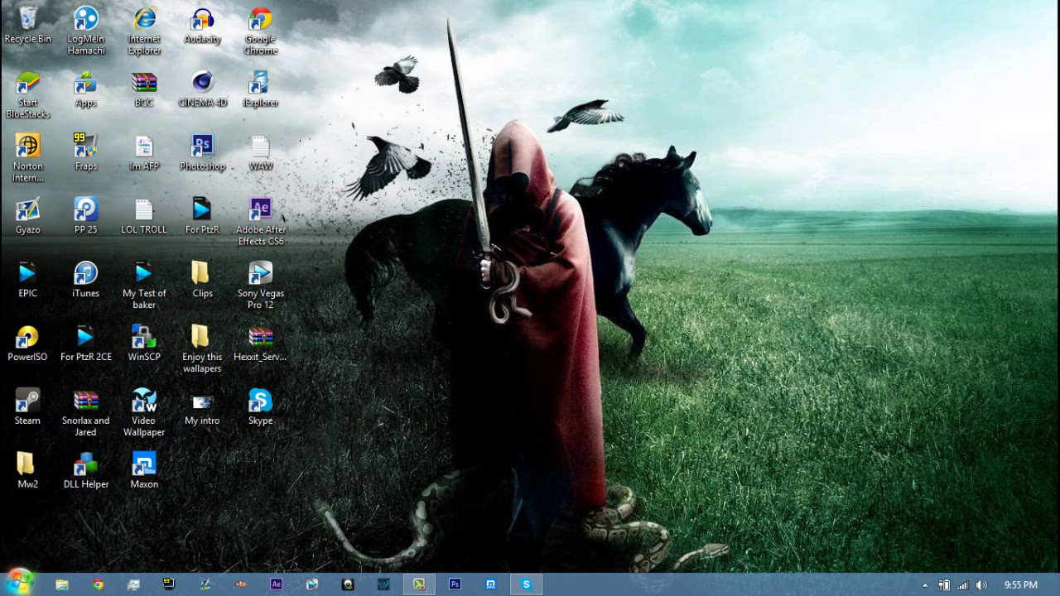
right_click(14, 590)
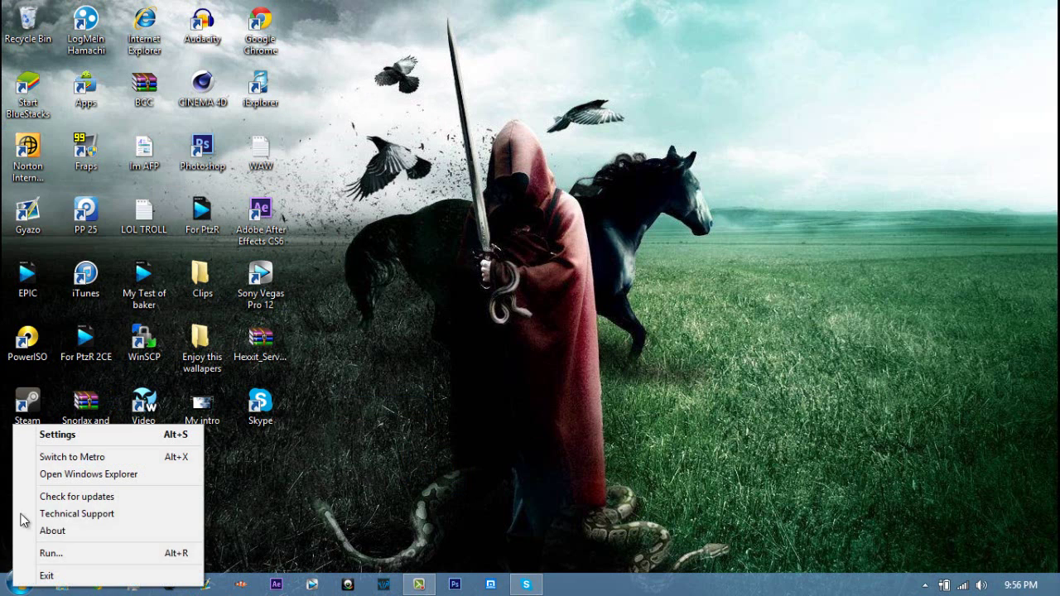
left_click(62, 437)
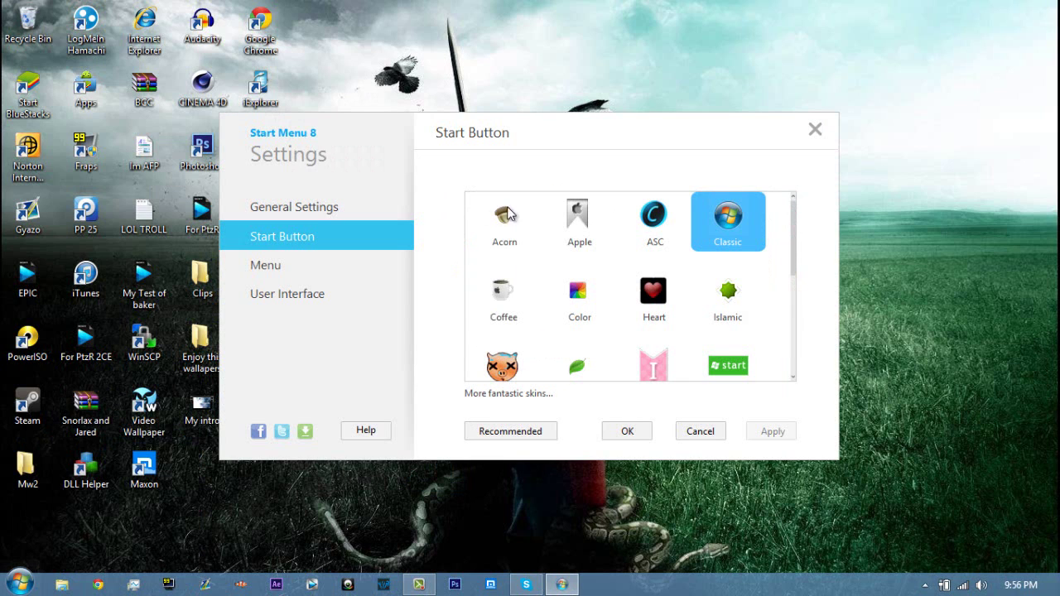
- Apply the Win8 skin to the start button
left_click_drag(792, 239, 783, 348)
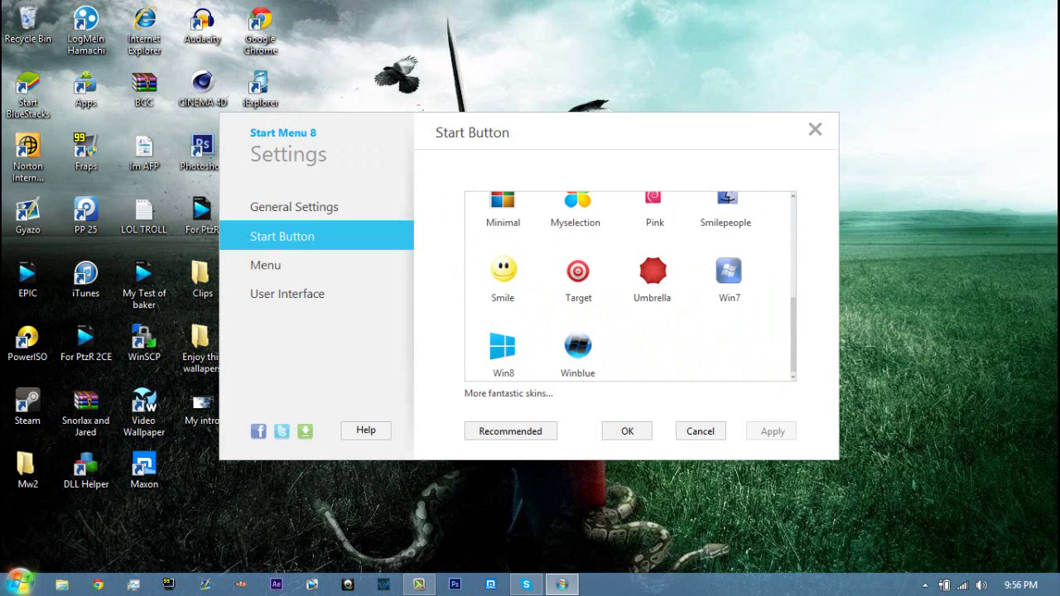
left_click(491, 346)
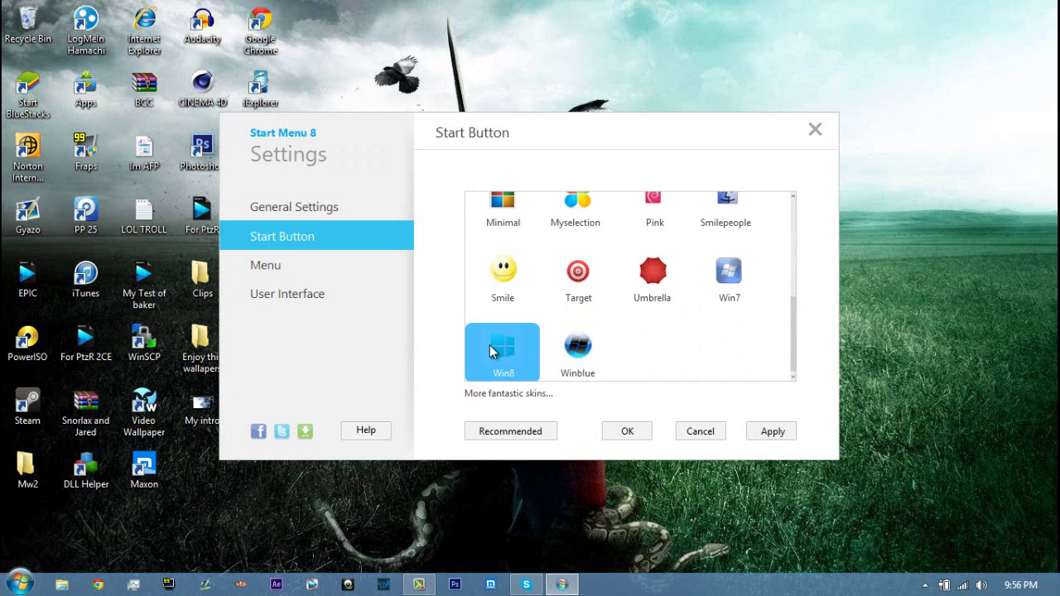
left_click(737, 436)
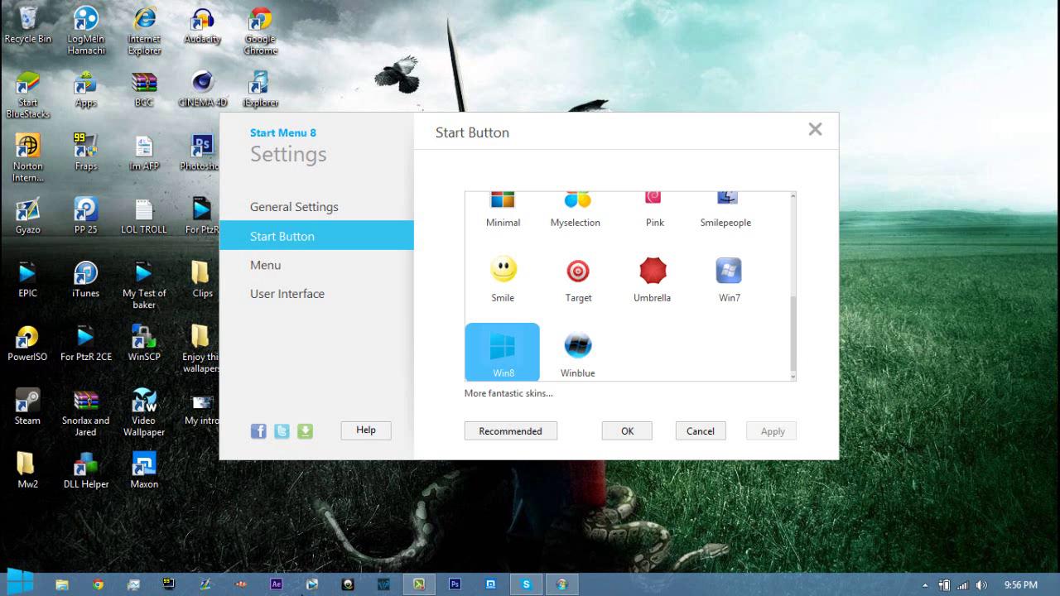
- View the taskbar properties and close them without changing any option
right_click(609, 588)
left_click(637, 571)
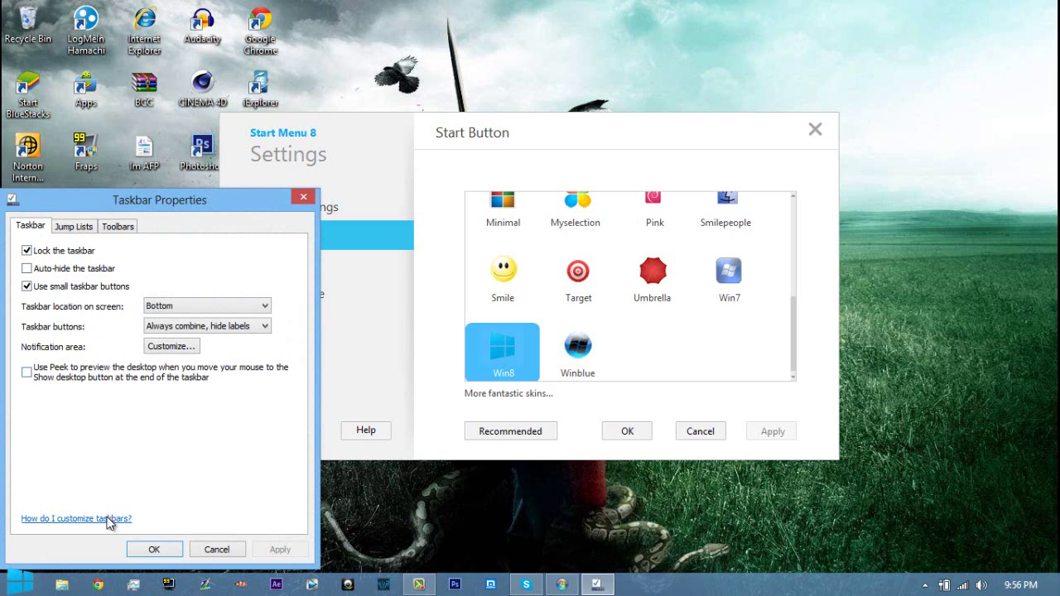
left_click(143, 546)
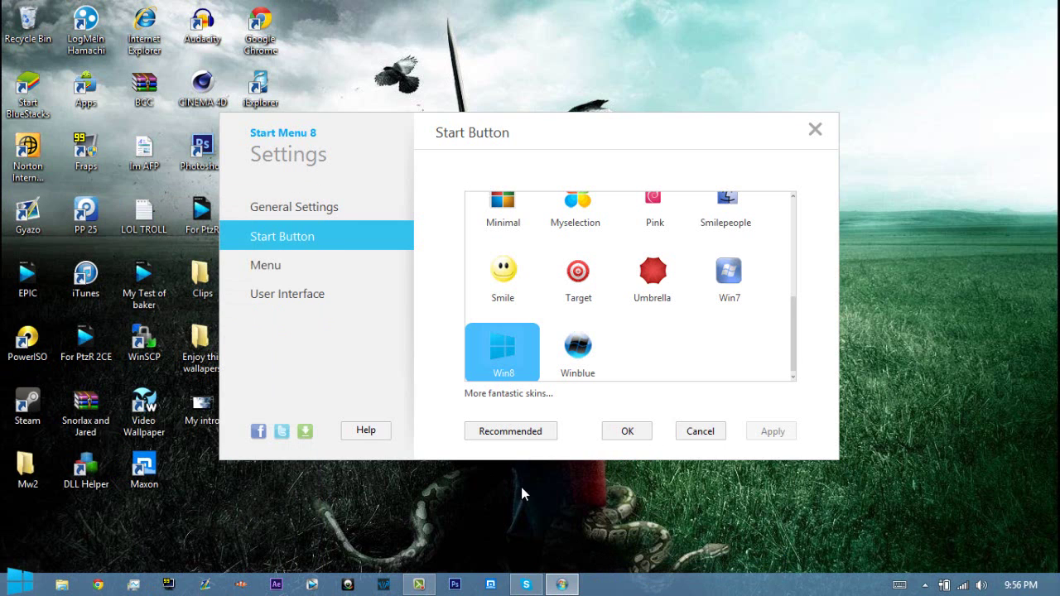
- Apply the Classic skin to the start button
left_click_drag(794, 313, 794, 199)
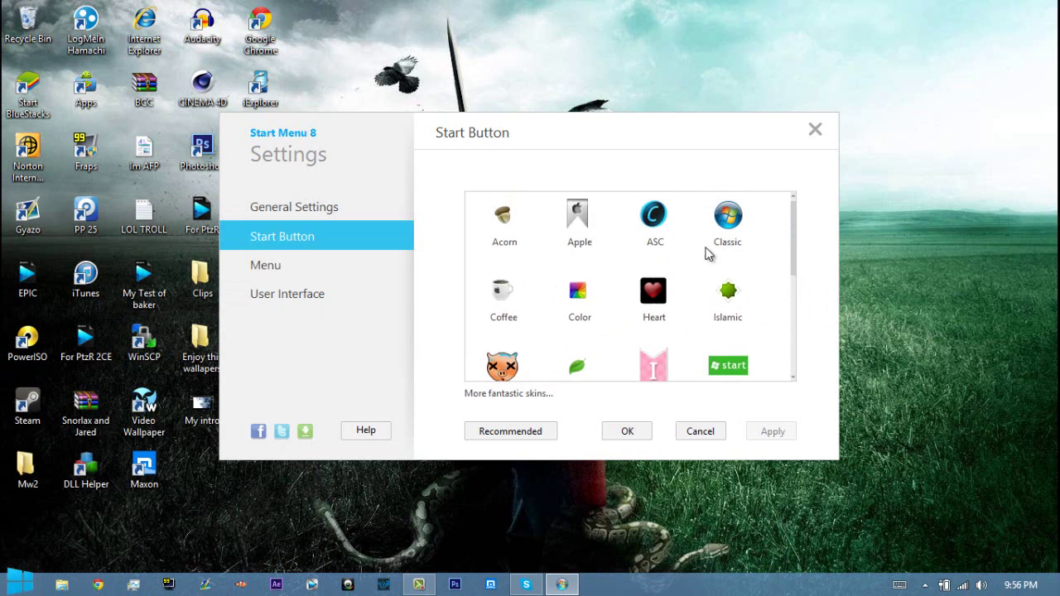
left_click(728, 229)
left_click(779, 439)
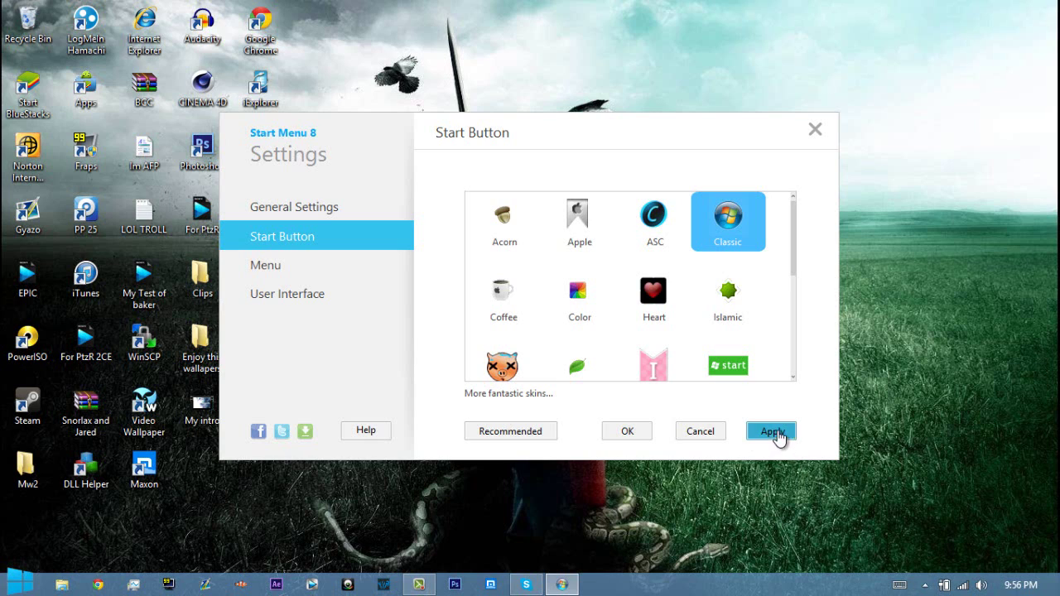
- Review the Start Menu 8 general settings and the display options for the menu items
left_click(300, 208)
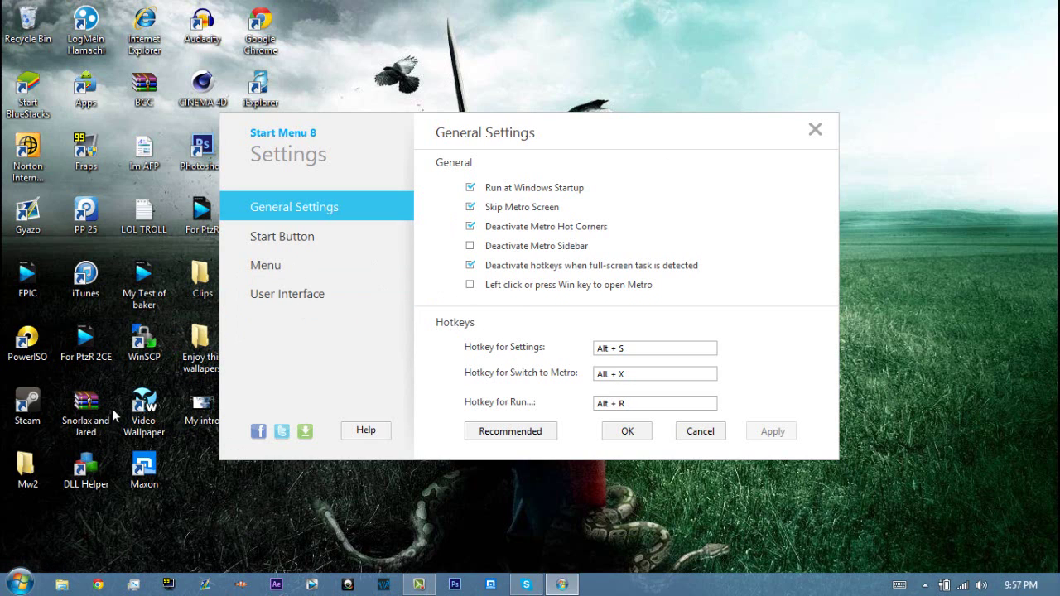
left_click(262, 279)
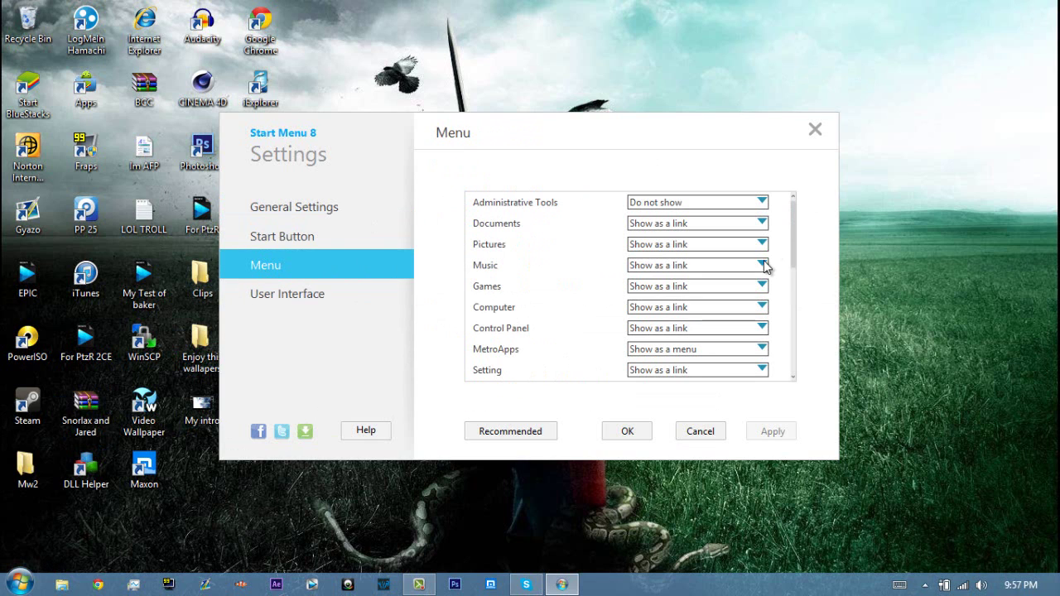
left_click_drag(789, 236, 766, 339)
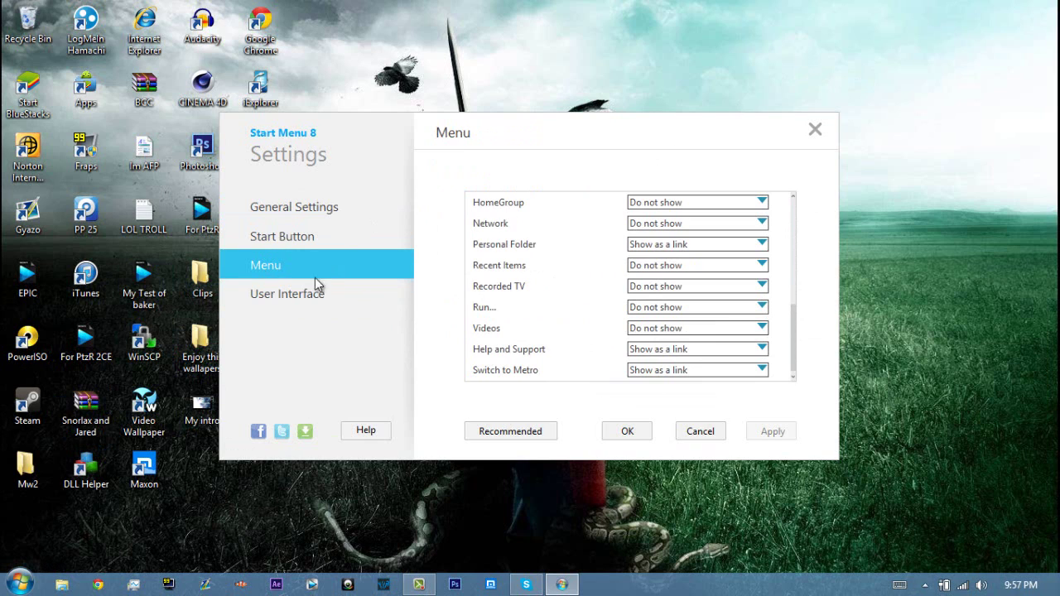
- Apply the large font in the user interface settings and check how the start menu looks
left_click(285, 291)
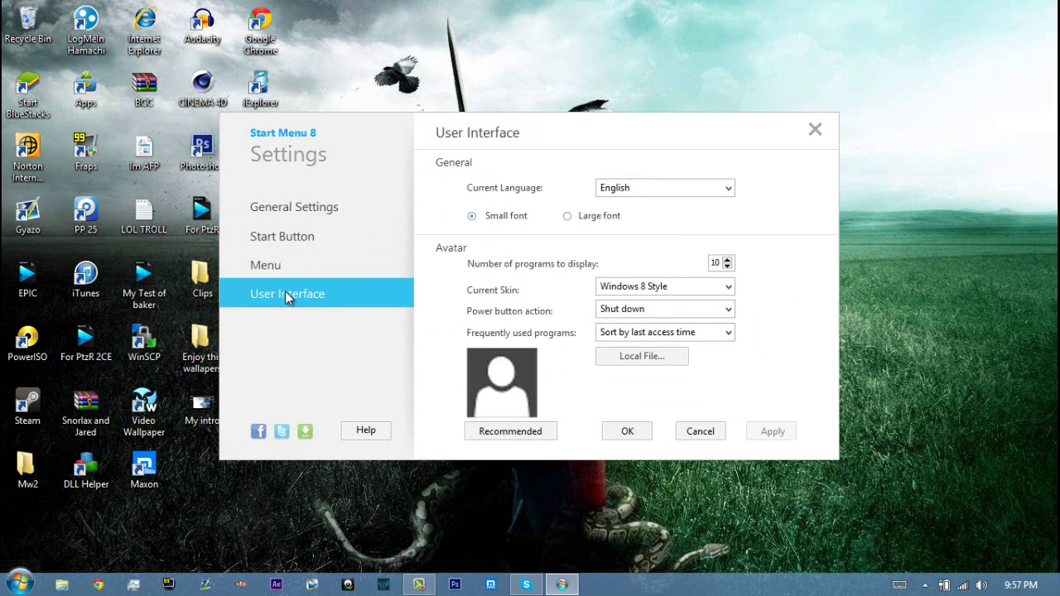
left_click(567, 217)
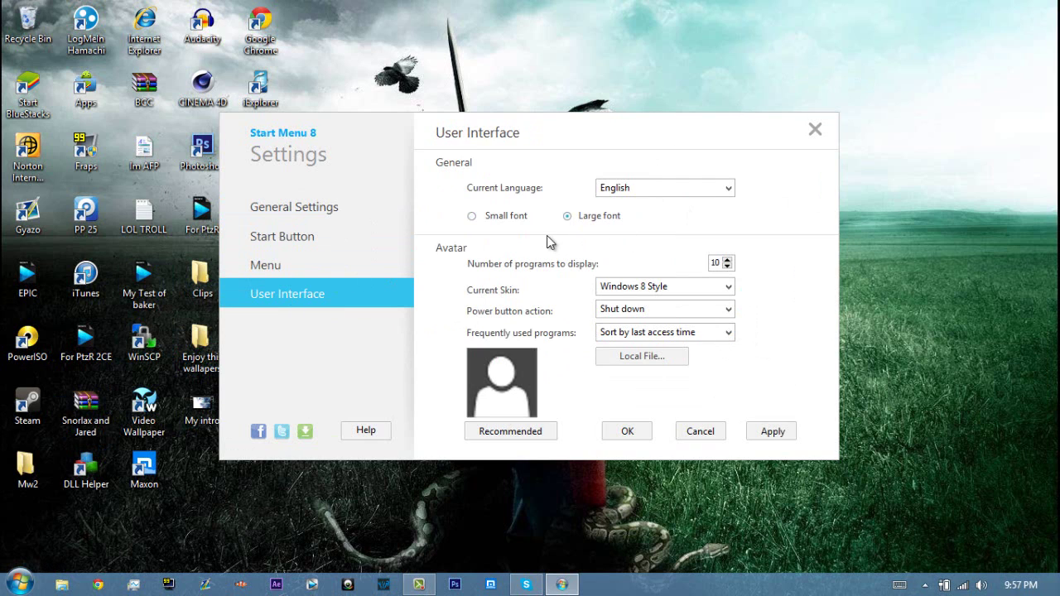
left_click(762, 435)
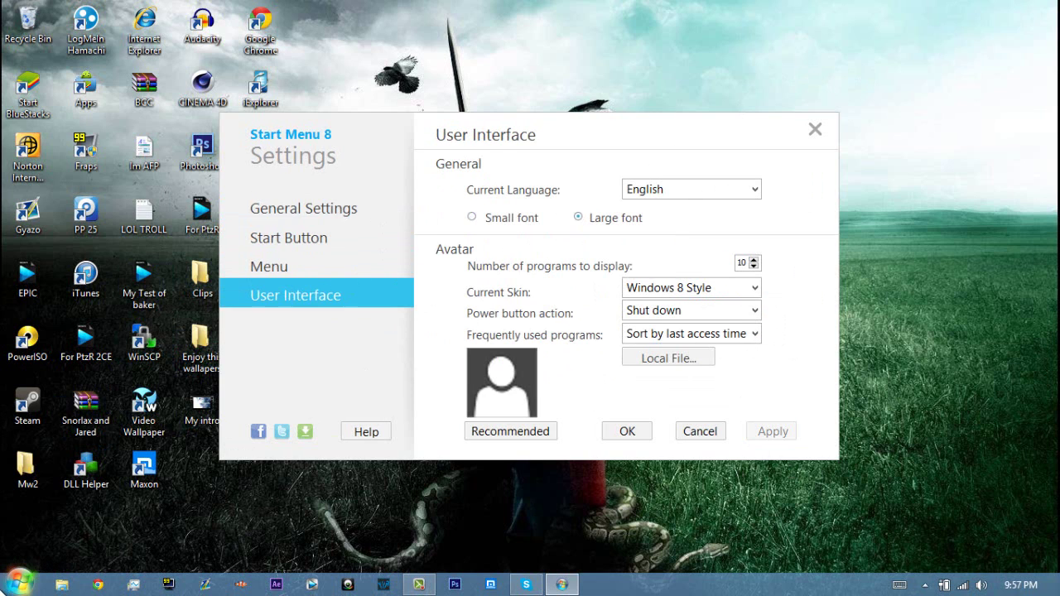
left_click(15, 586)
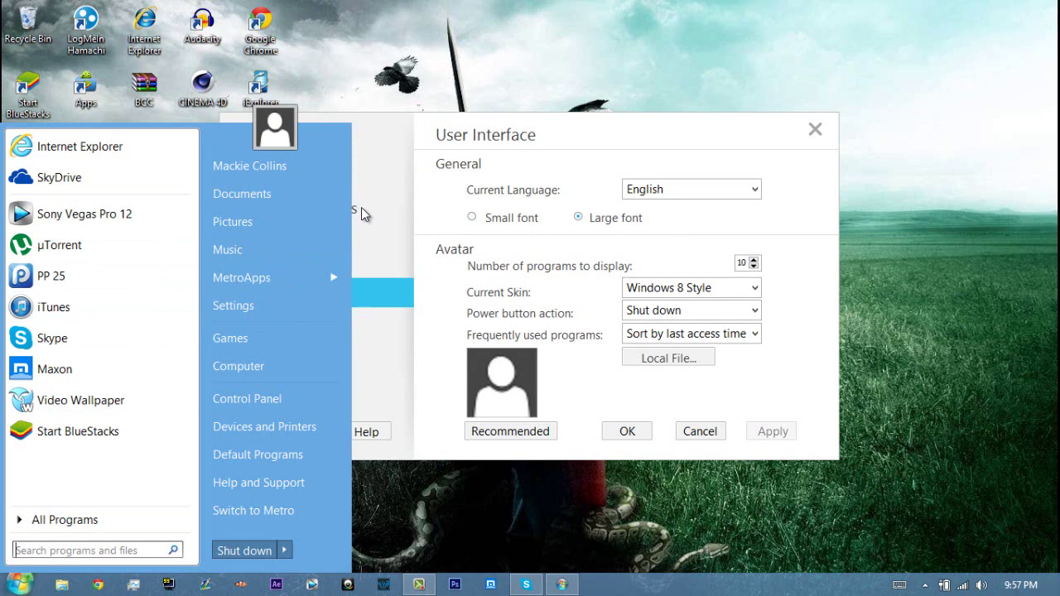
- Apply the small font in the user interface settings and check the start menu again
left_click(481, 218)
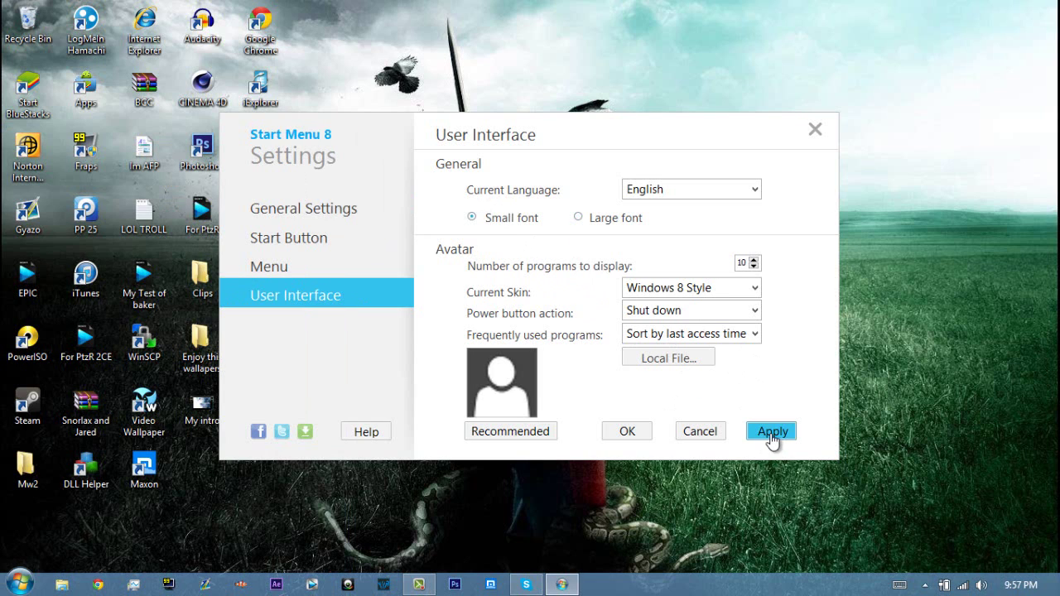
left_click(770, 437)
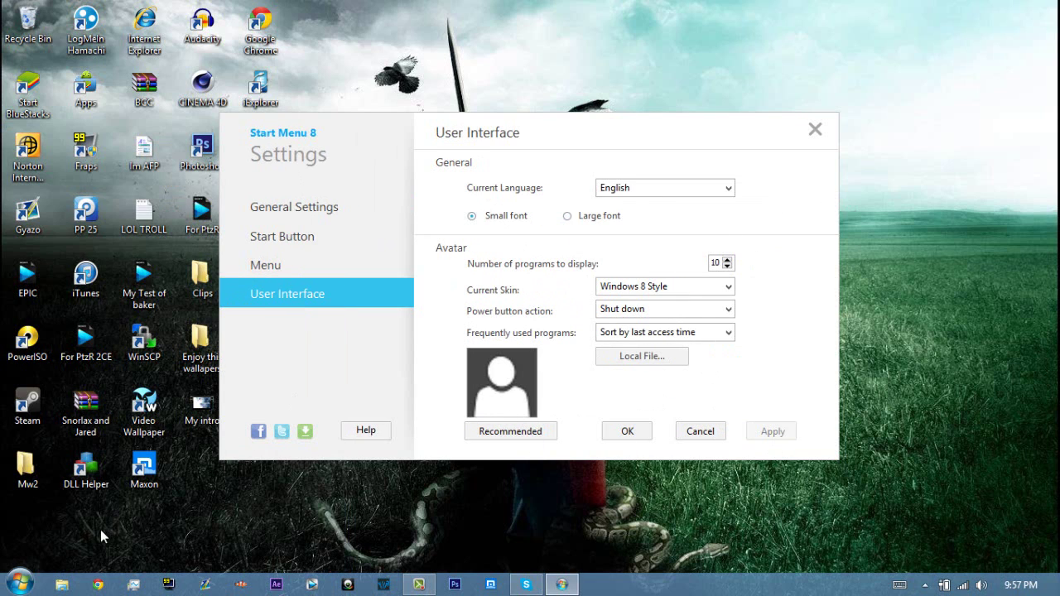
left_click(11, 587)
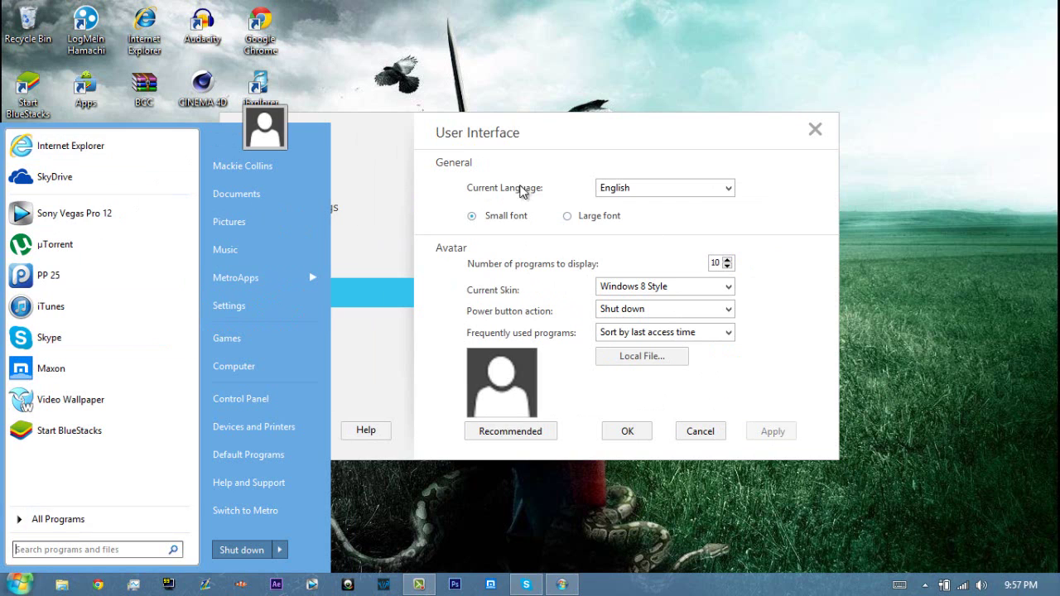
left_click(589, 203)
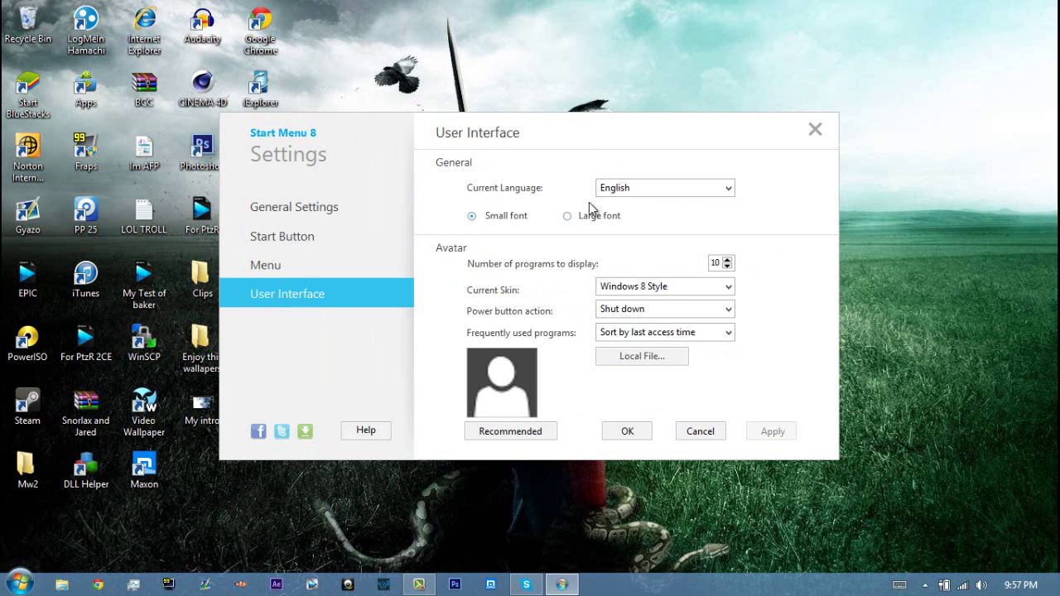
- Apply the Windows 7 Style skin in the user interface settings and check how the start menu looks
left_click(642, 290)
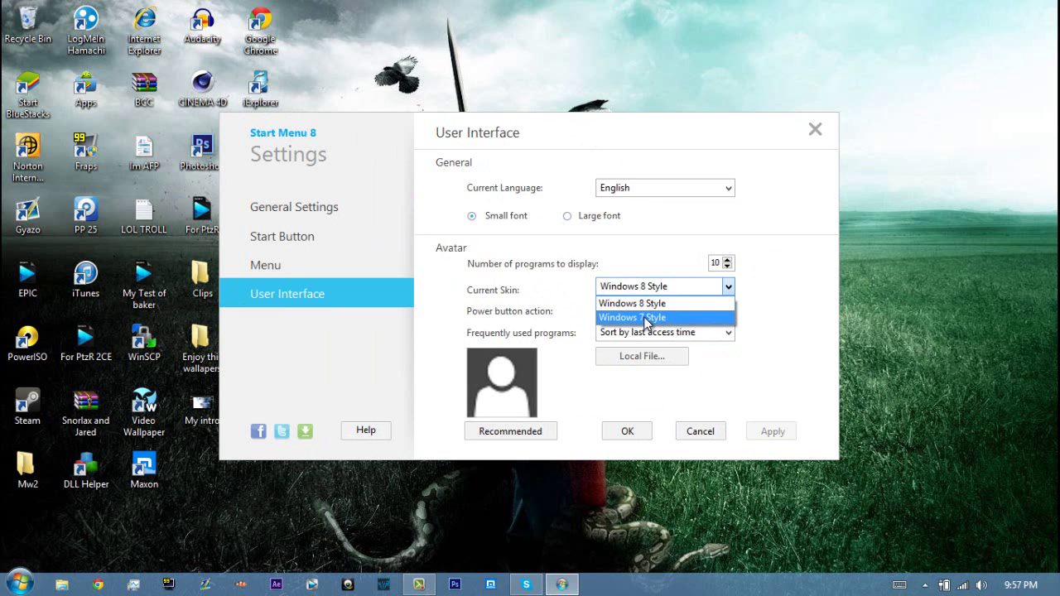
left_click(647, 320)
left_click(772, 436)
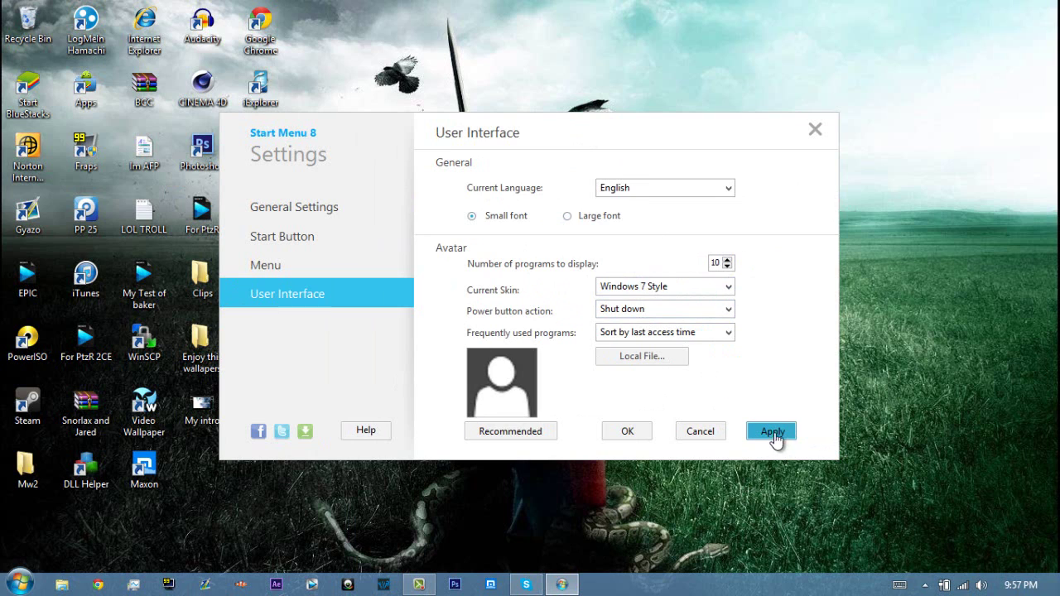
left_click(19, 583)
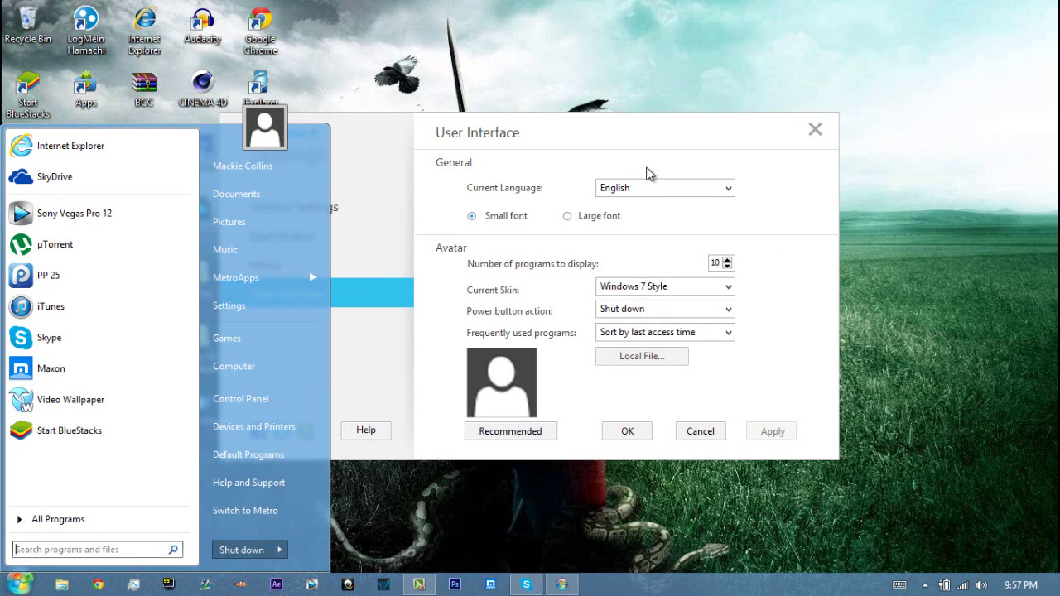
left_click(649, 145)
- Apply the Windows 8 Style skin in the user interface settings and check the start menu with it
left_click(642, 286)
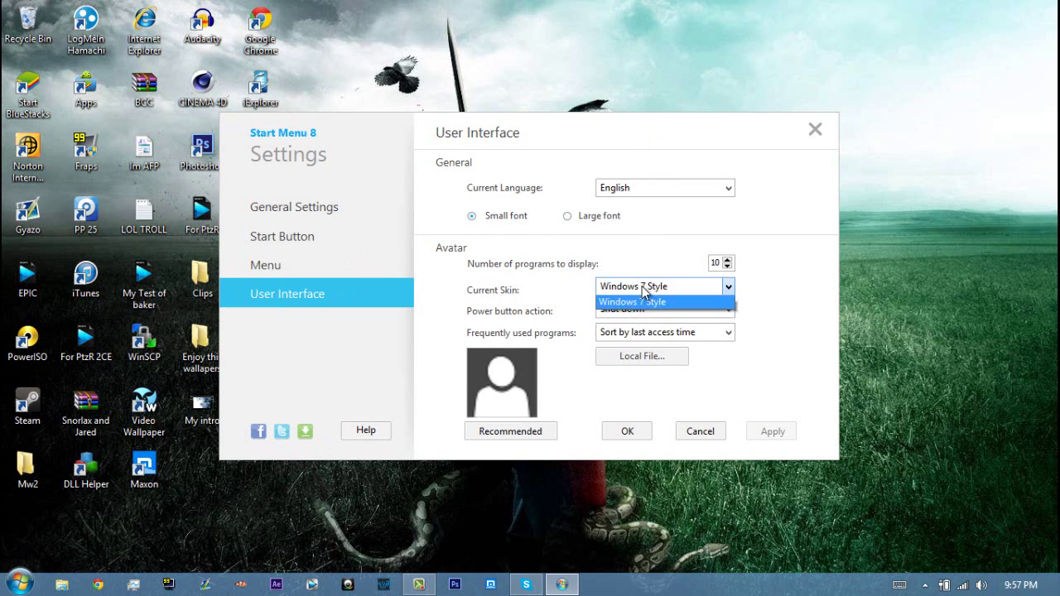
left_click(630, 303)
left_click(769, 432)
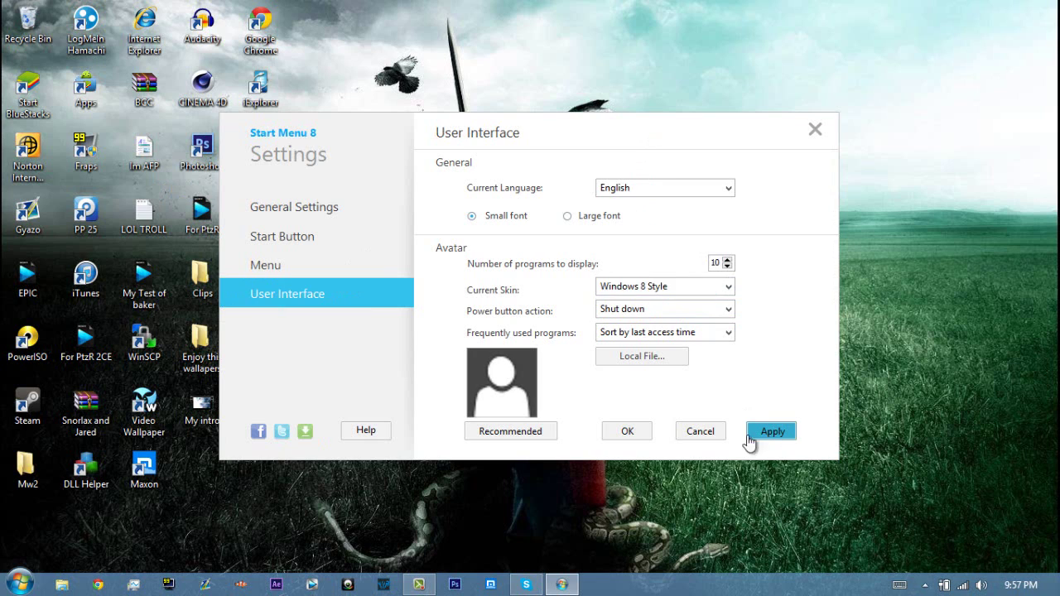
left_click(20, 584)
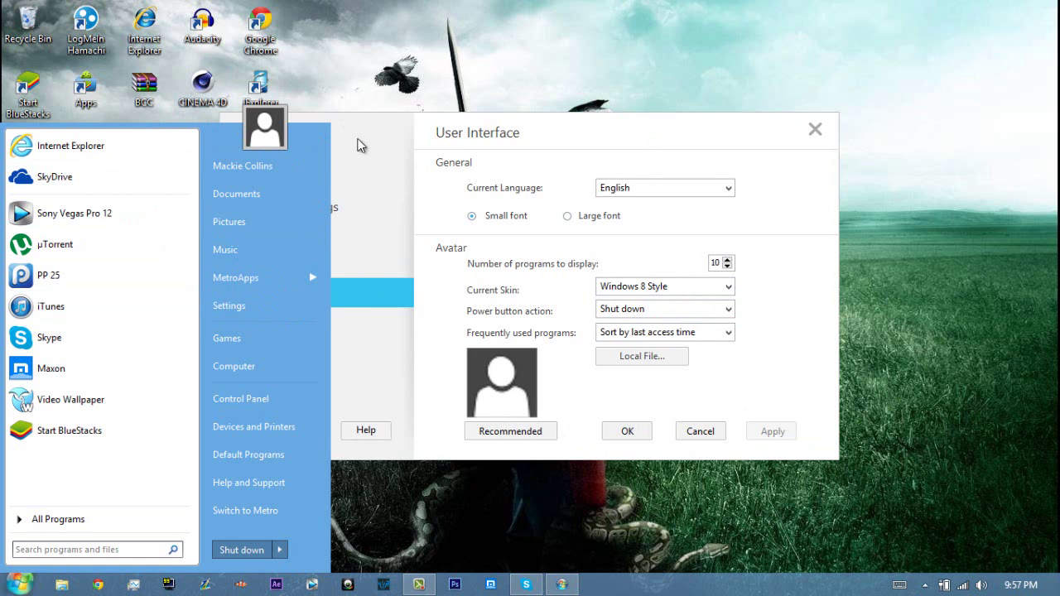
left_click(656, 235)
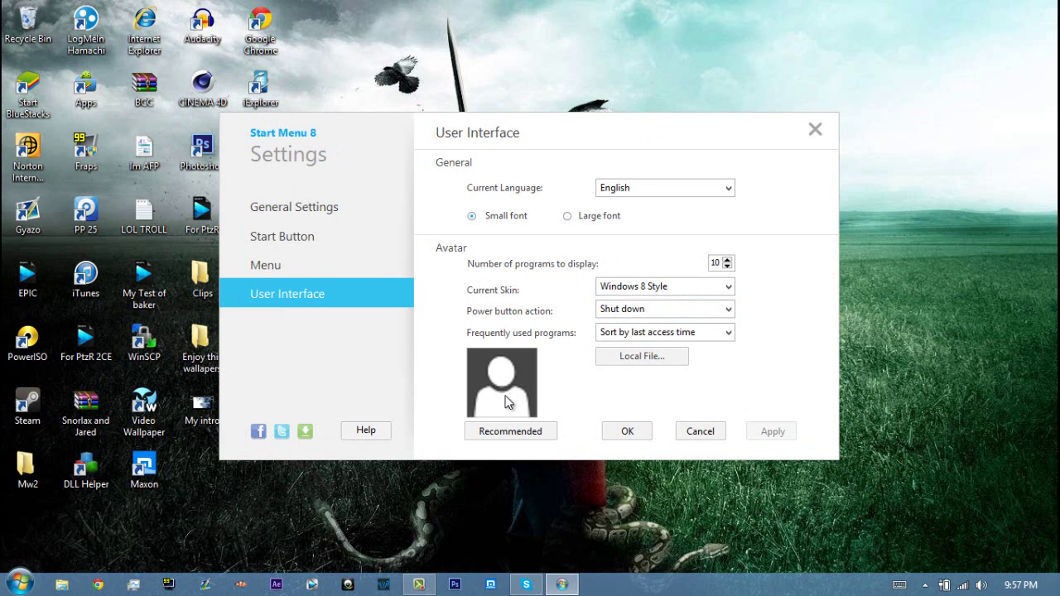
- View the start menu once more and accept the user interface settings, closing the settings window
left_click(19, 584)
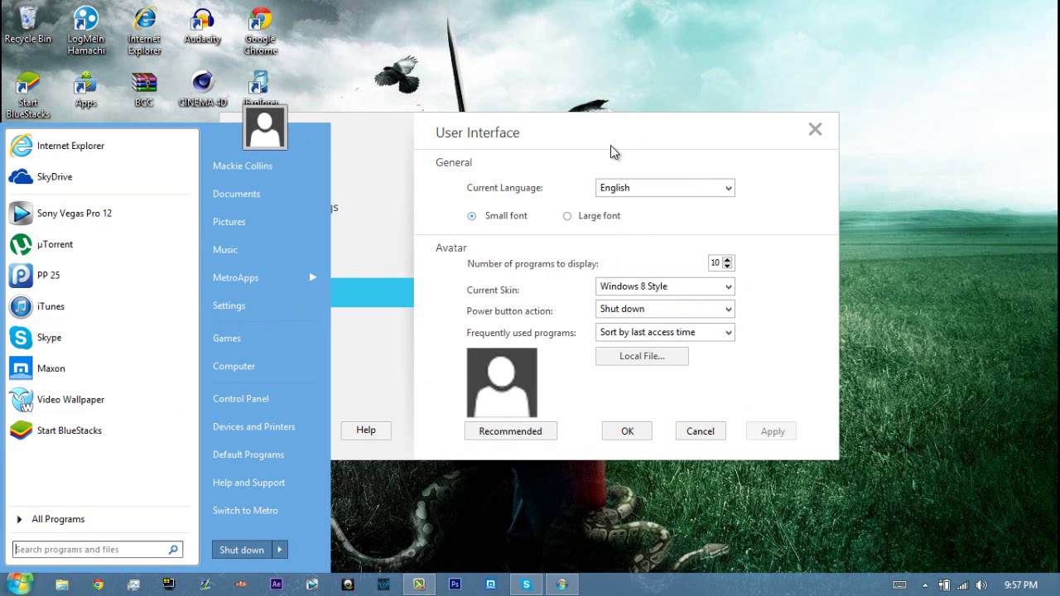
left_click(669, 149)
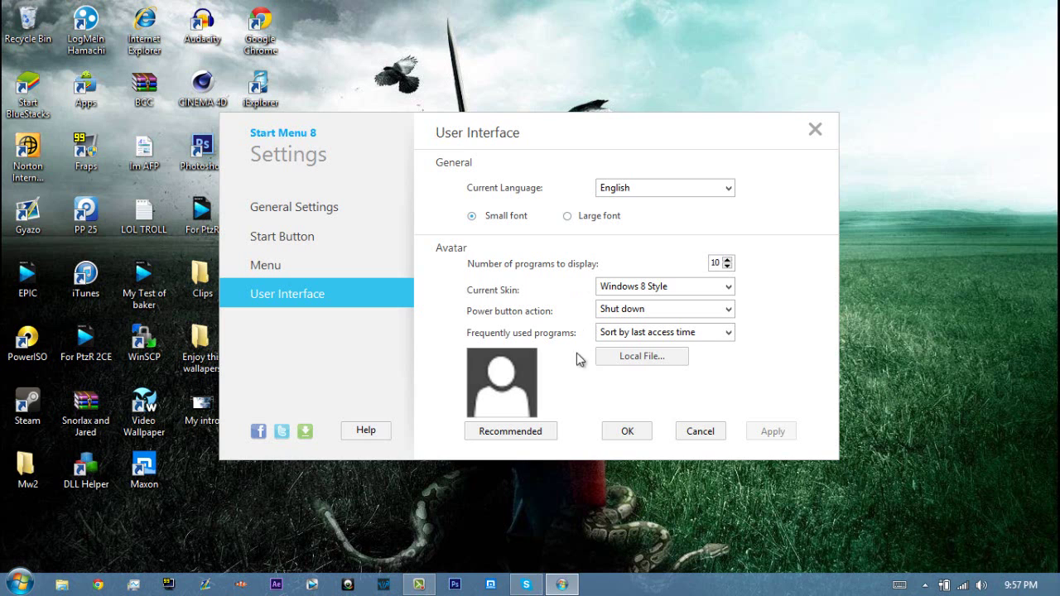
left_click(630, 430)
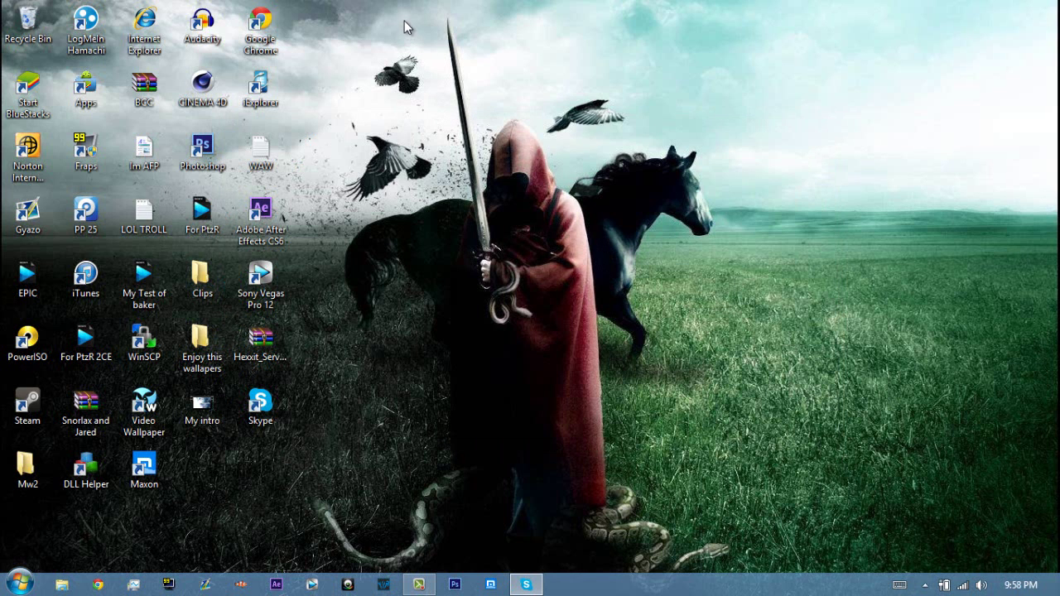
left_click_drag(405, 15, 721, 343)
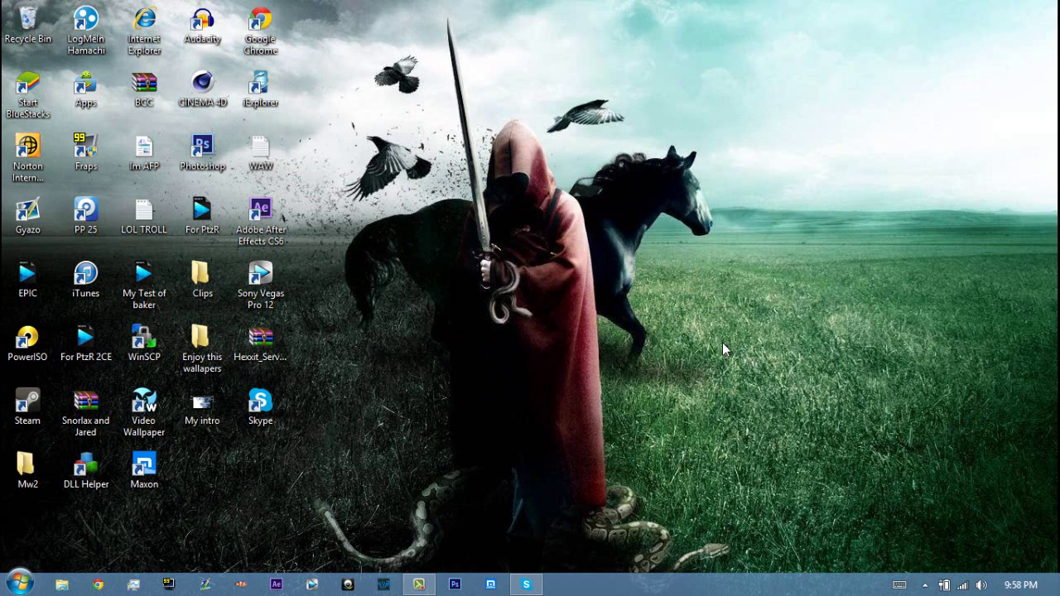